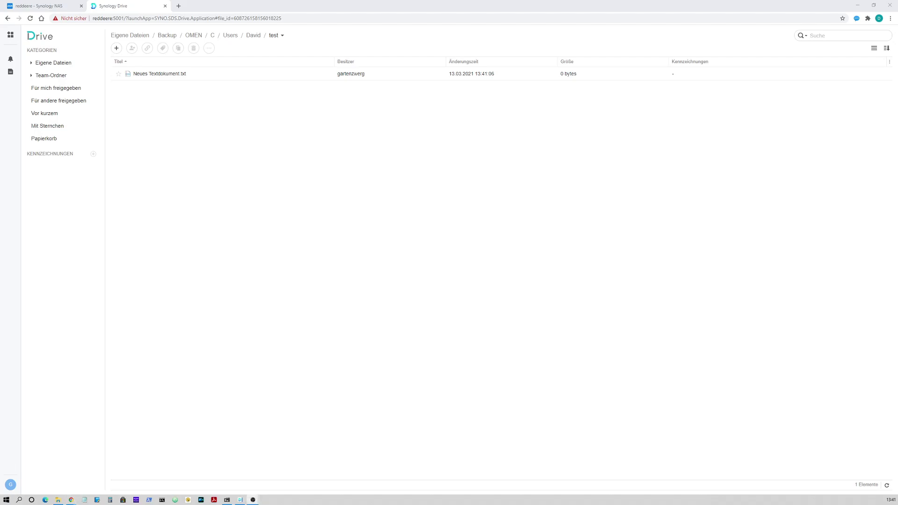
# Expand Eigene Dateien in the folder tree, collapse its Backup branch and open the Sync folder
pyautogui.click(31, 63)
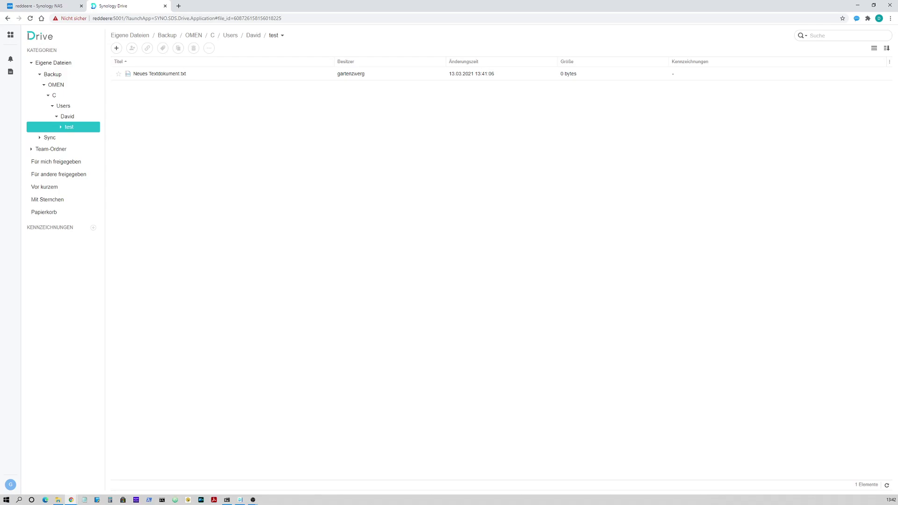
pyautogui.click(39, 74)
pyautogui.click(49, 85)
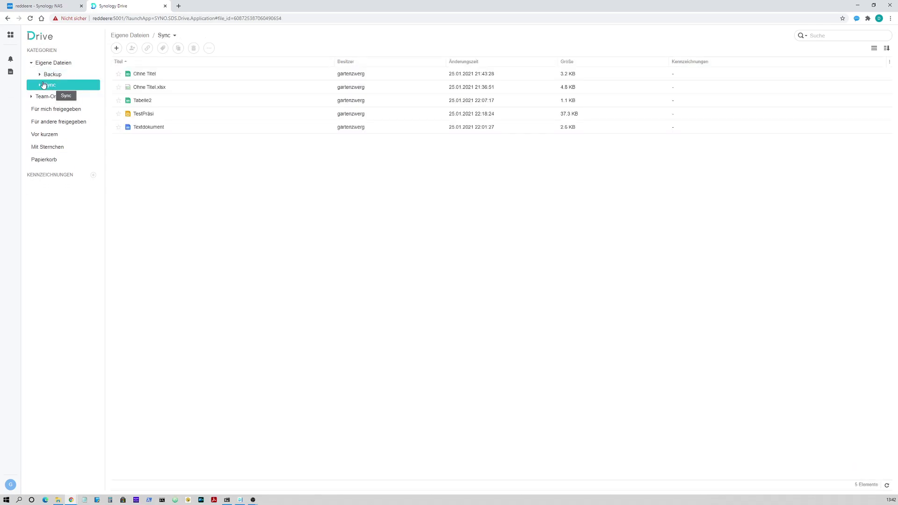
pyautogui.click(52, 63)
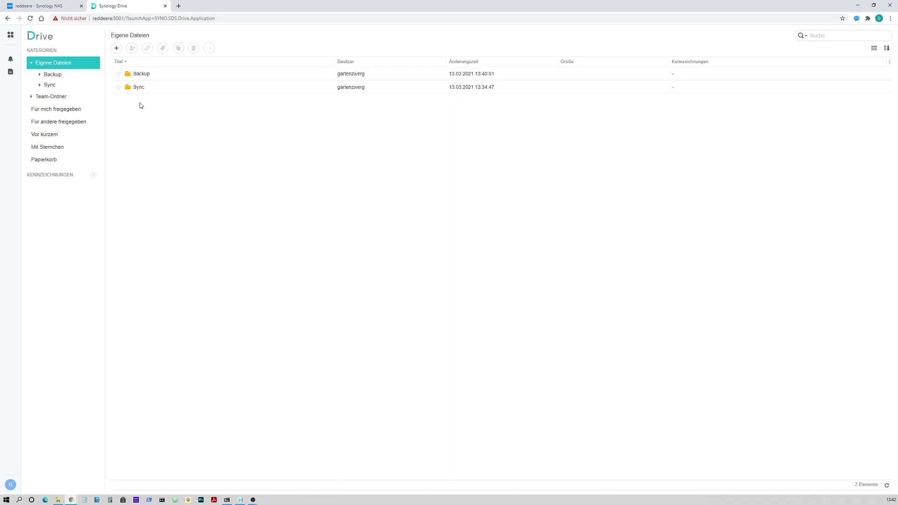
pyautogui.doubleClick(139, 88)
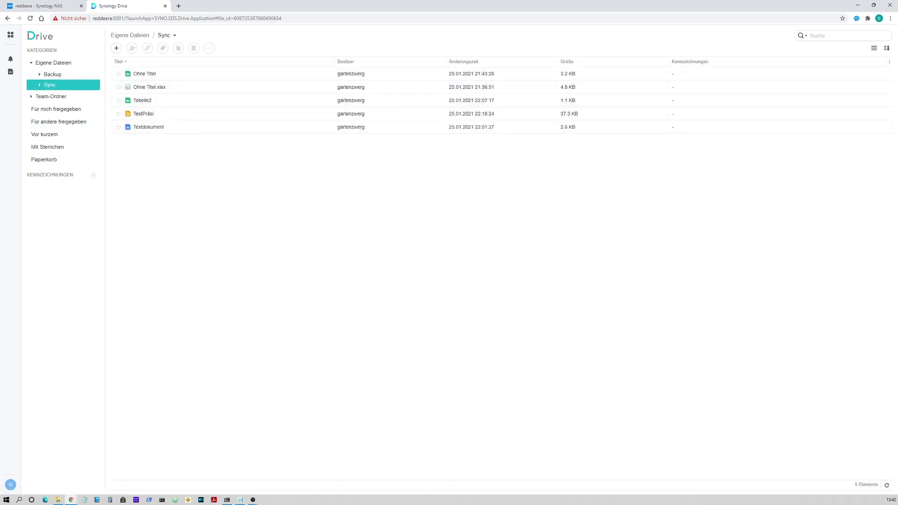
# Switch to File Explorer in the local reddeereSync folder, open the online-only file Ohne Titel.xlsx in Excel and close it again
pyautogui.press('super+e')
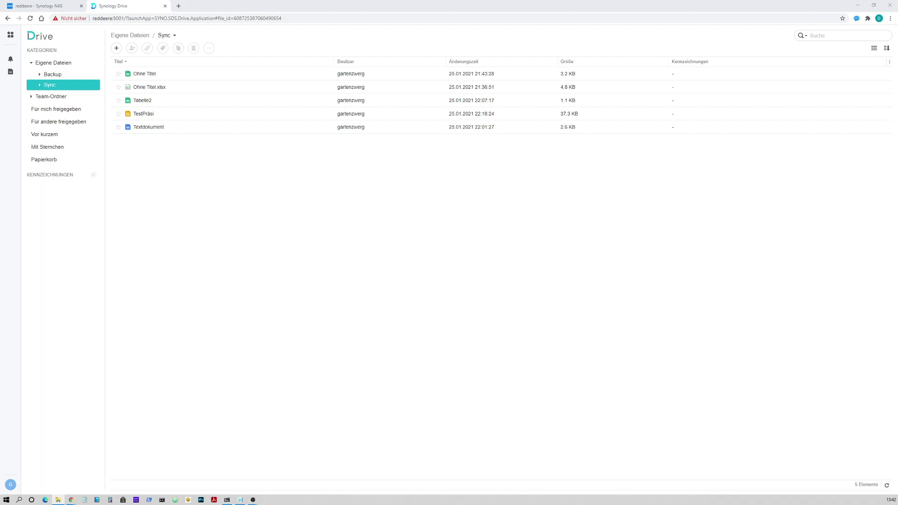
pyautogui.moveTo(457, 29); pyautogui.dragTo(598, 74)
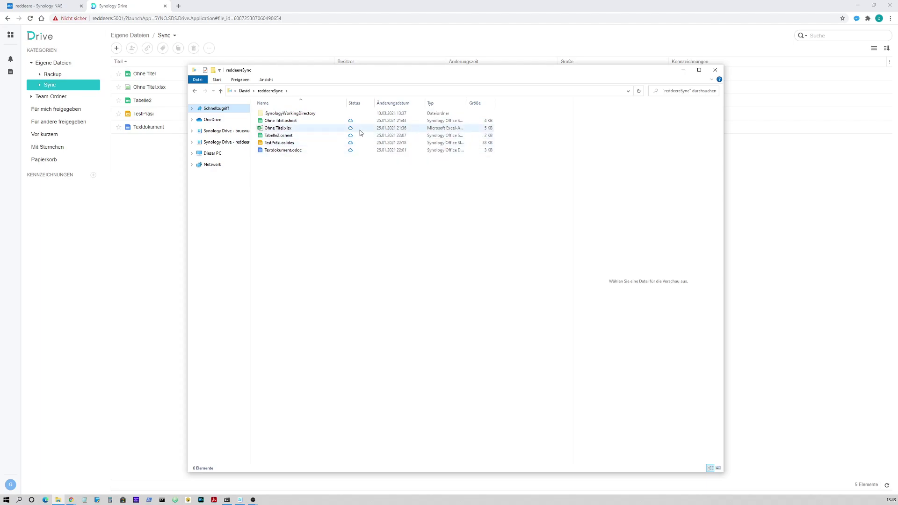
pyautogui.moveTo(360, 130)
pyautogui.moveTo(302, 132)
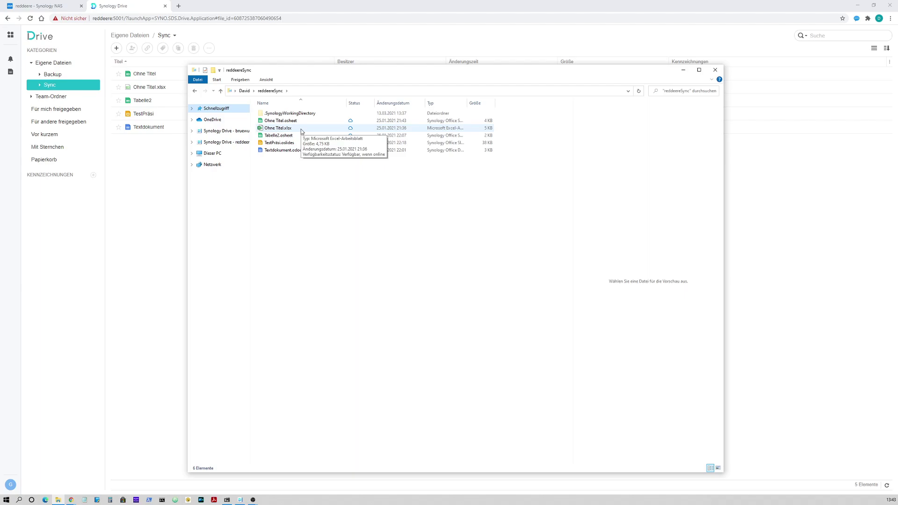
pyautogui.doubleClick(301, 131)
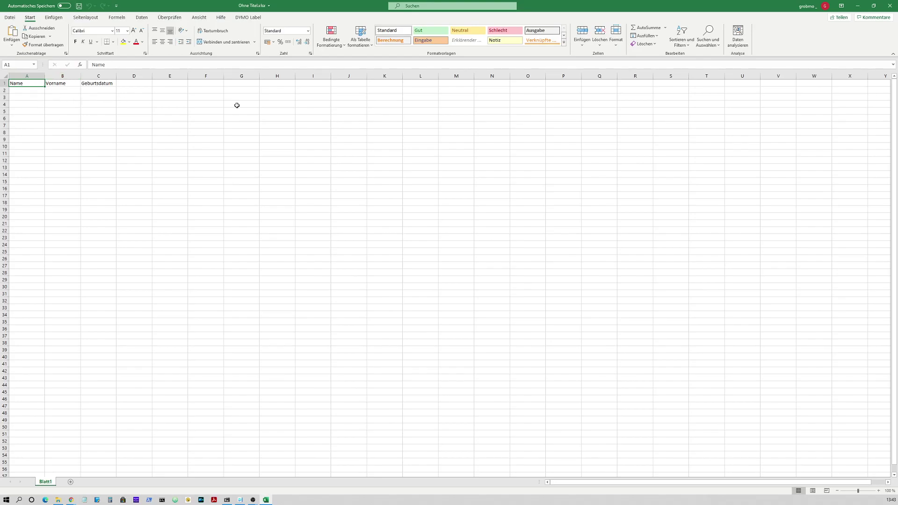
pyautogui.click(890, 6)
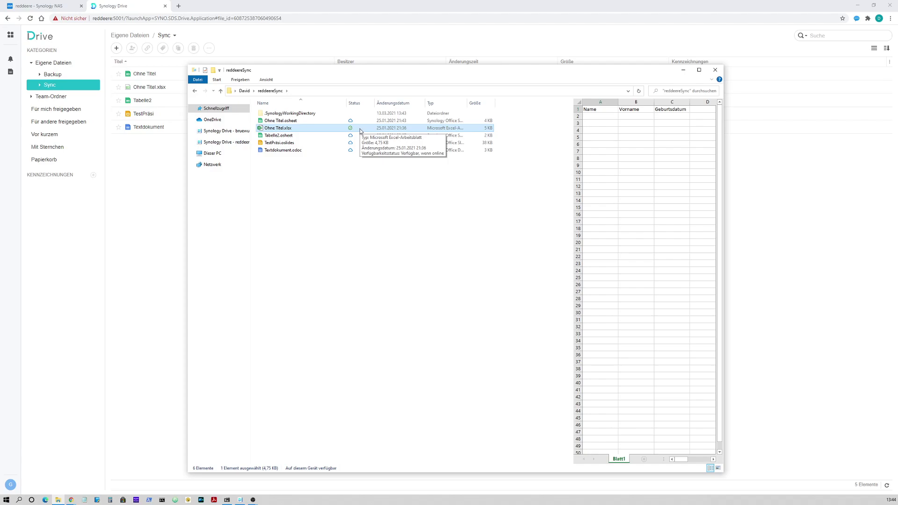
# Permanently pin a local copy of Textdokument.odoc through its Synology Drive options
pyautogui.moveTo(291, 152)
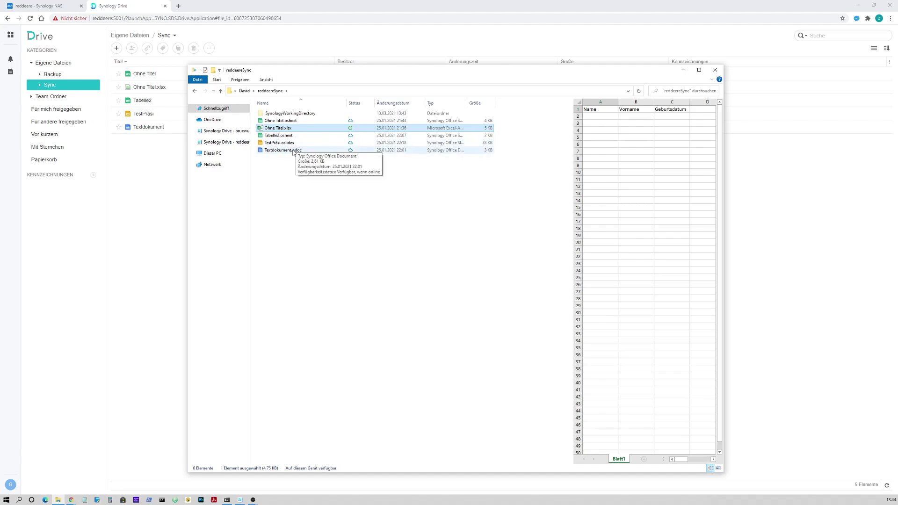
pyautogui.rightClick(294, 151)
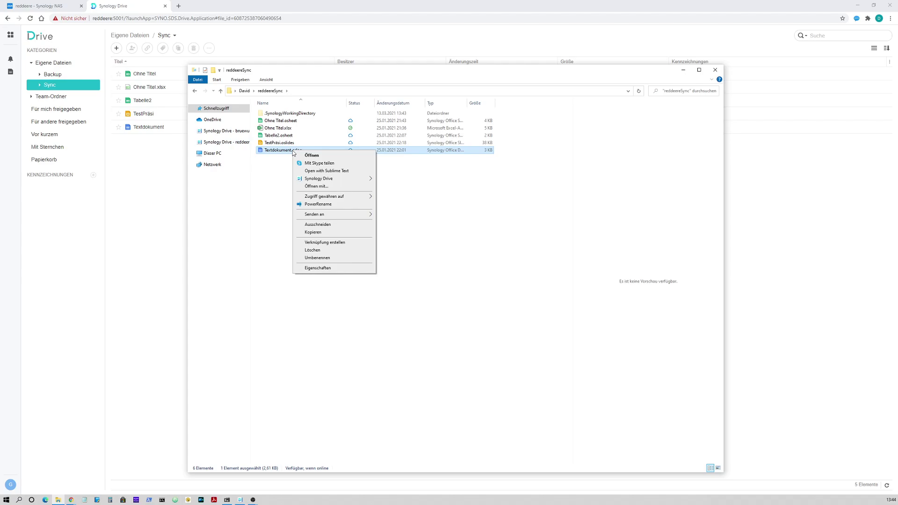
pyautogui.moveTo(318, 181)
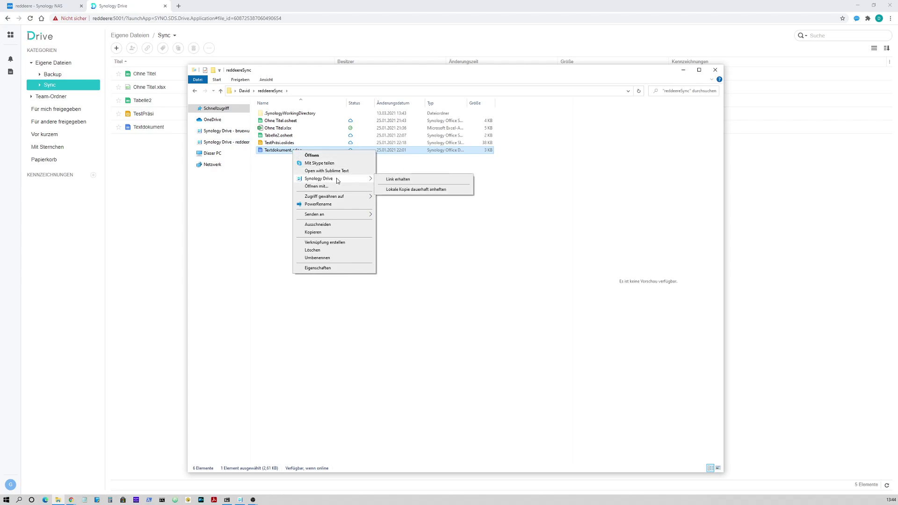
pyautogui.click(421, 190)
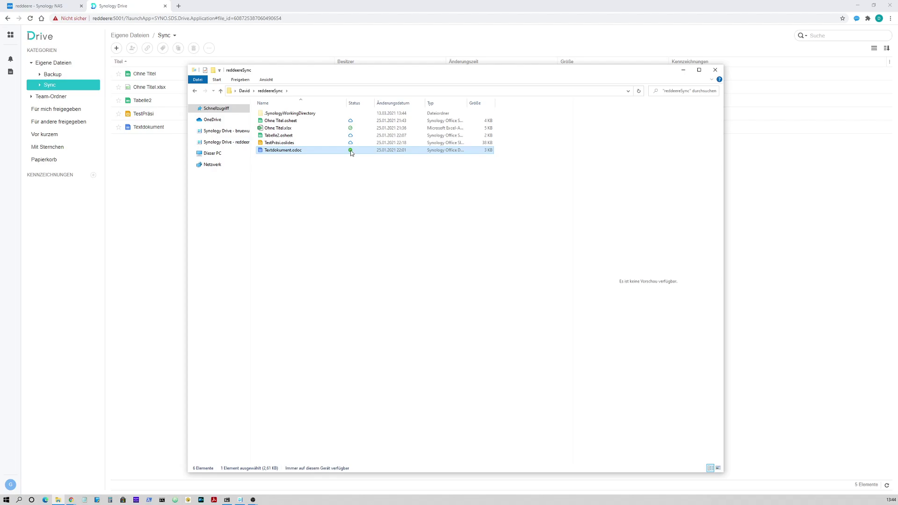
pyautogui.click(391, 180)
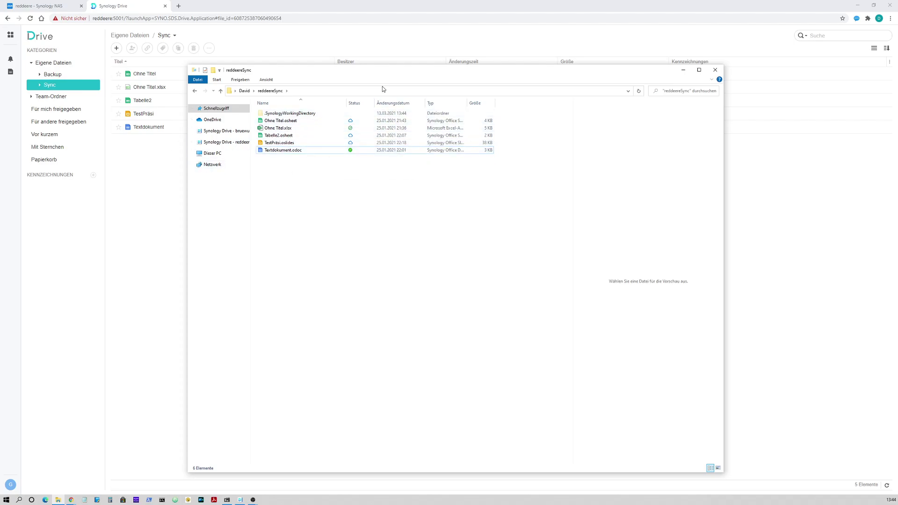
# Open Textdokument from the Sync folder in the browser, add the line "neue Zeile" below the existing text, save and close it
pyautogui.moveTo(491, 89); pyautogui.dragTo(481, 69)
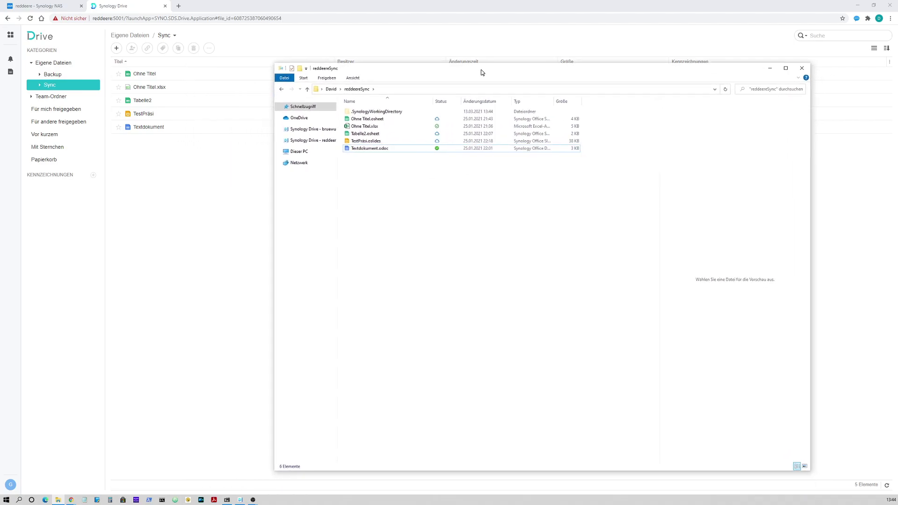
pyautogui.doubleClick(171, 130)
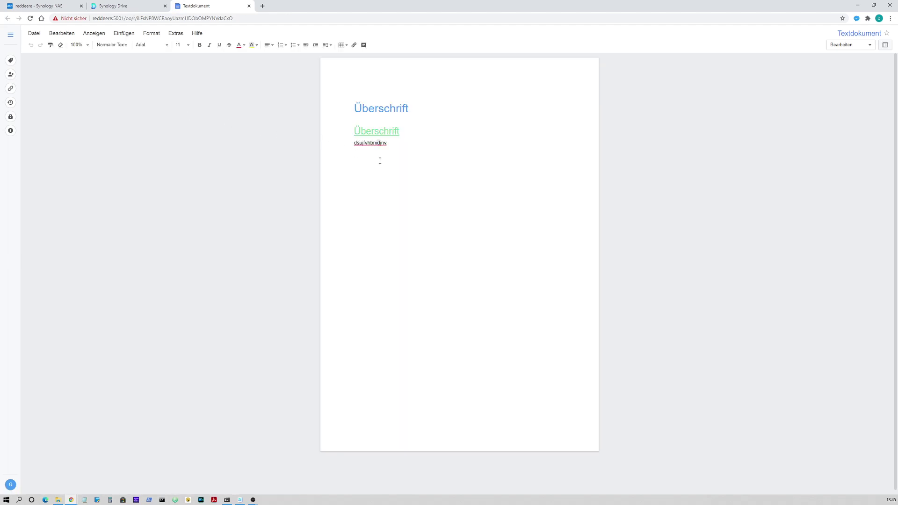
pyautogui.click(379, 161)
pyautogui.press('Return')
pyautogui.write('neue Zeile')
pyautogui.click(35, 33)
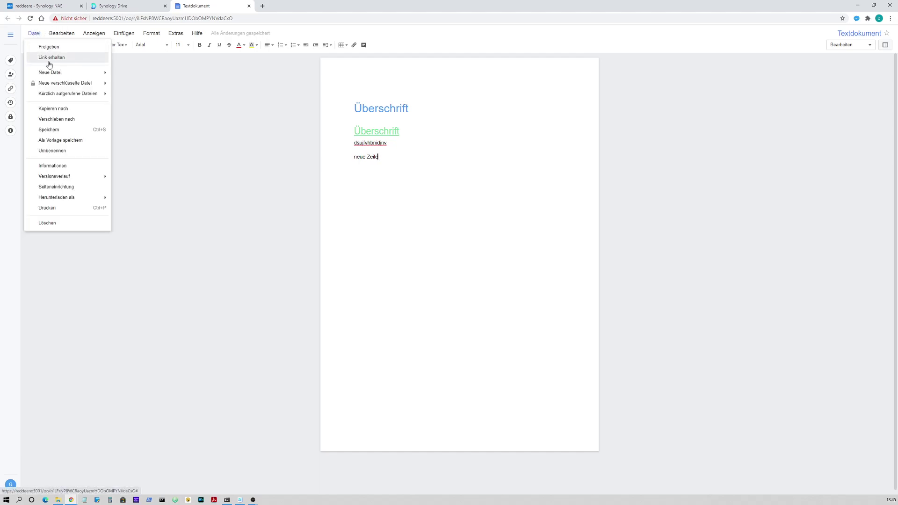
pyautogui.click(63, 129)
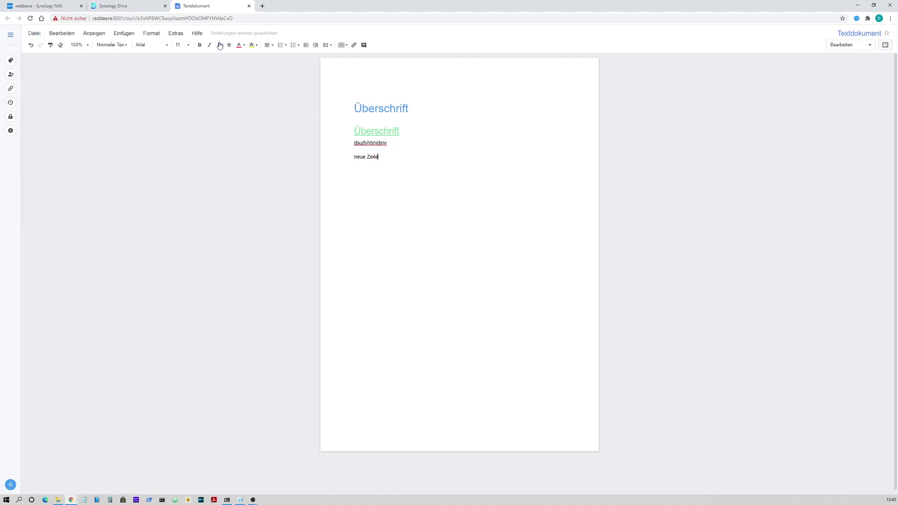
pyautogui.click(249, 6)
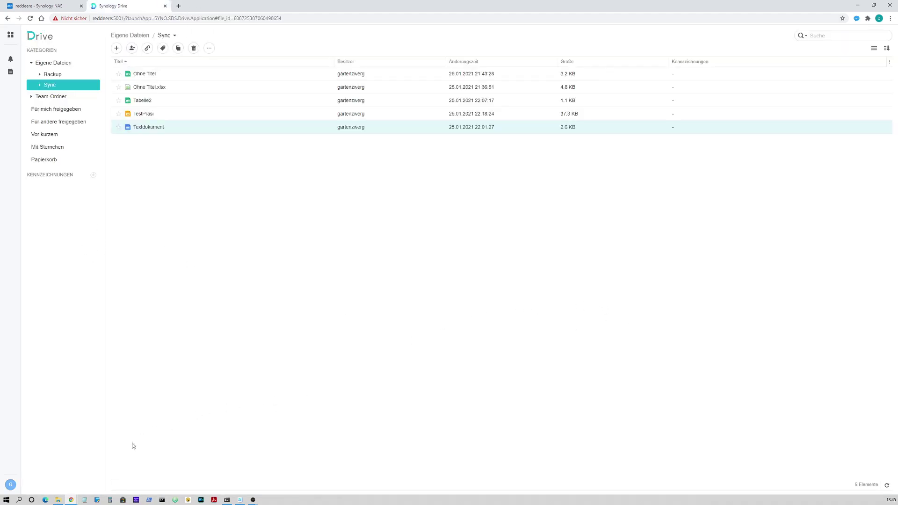
# Return to the local reddeereSync folder in File Explorer and open the synced Textdokument.odoc from there
pyautogui.click(58, 501)
pyautogui.click(490, 146)
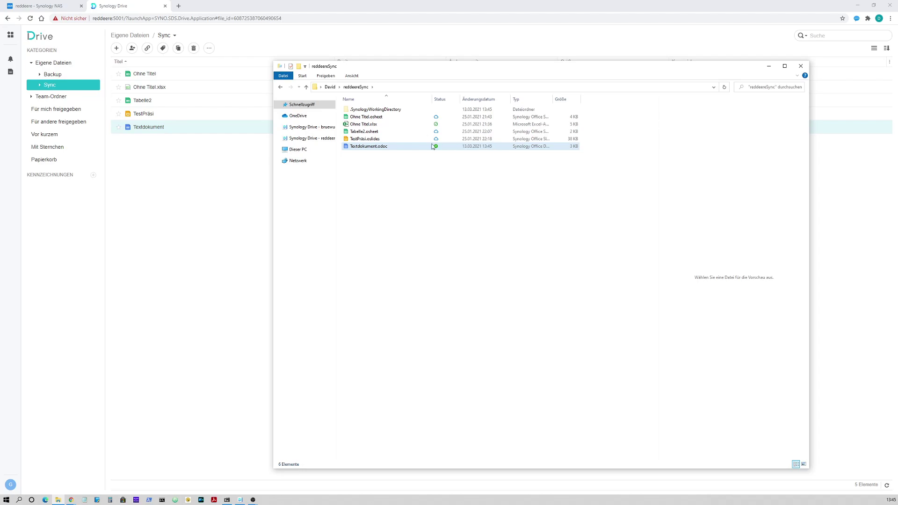
pyautogui.click(388, 146)
pyautogui.press('Return')
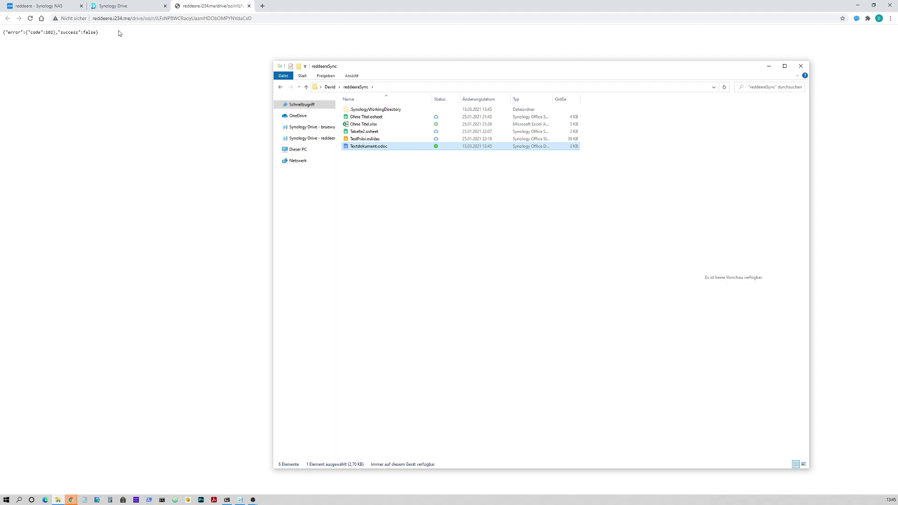
pyautogui.moveTo(130, 19); pyautogui.dragTo(93, 18)
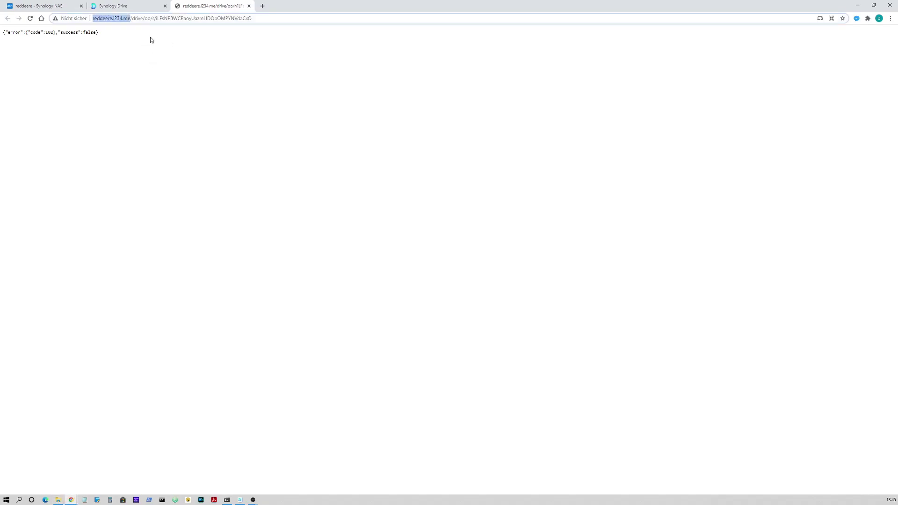
pyautogui.click(114, 6)
pyautogui.moveTo(124, 18); pyautogui.dragTo(86, 18)
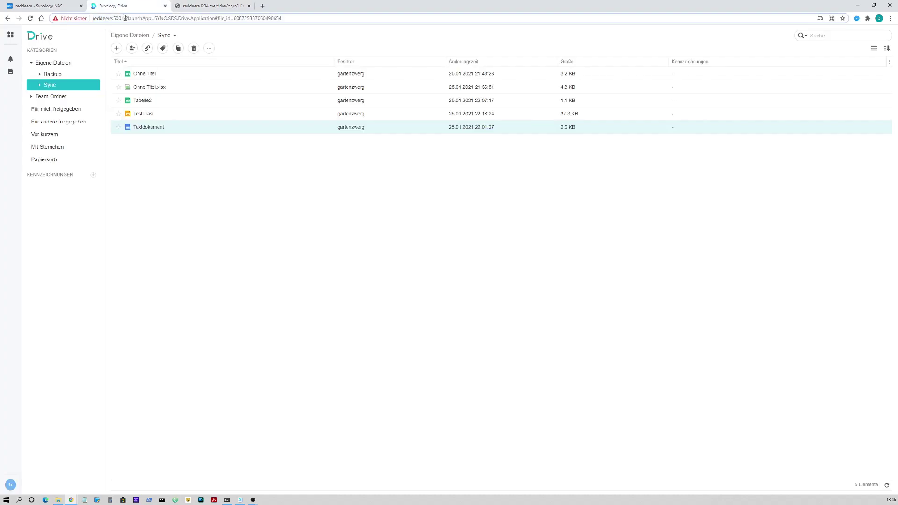
pyautogui.rightClick(123, 19)
pyautogui.click(149, 68)
pyautogui.click(208, 6)
pyautogui.rightClick(127, 19)
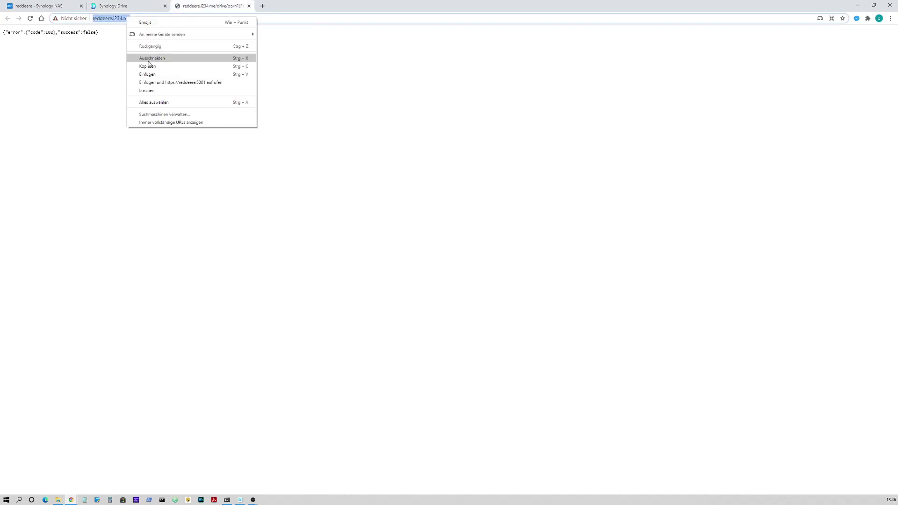
pyautogui.click(148, 75)
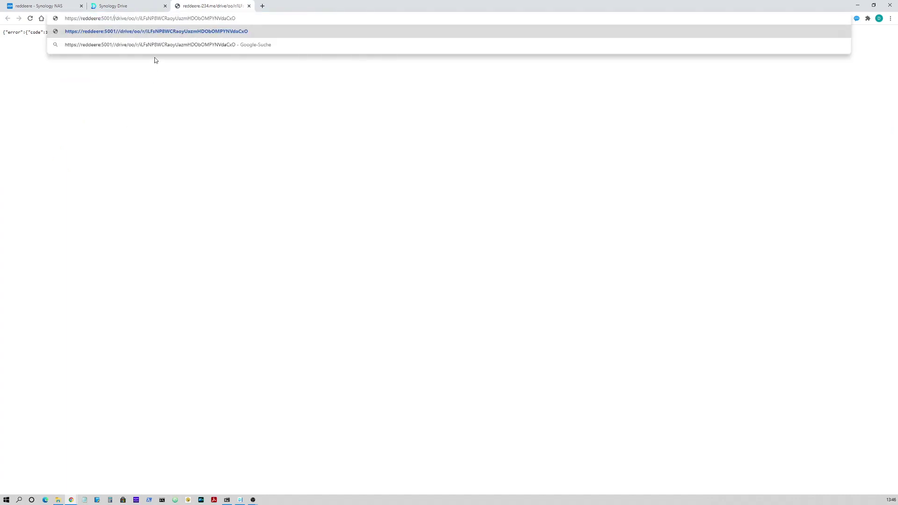
pyautogui.press('Return')
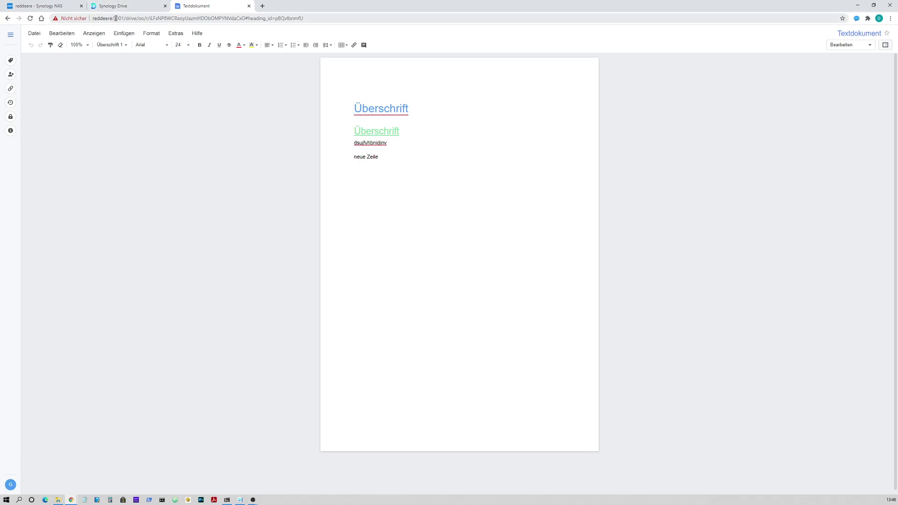
pyautogui.moveTo(113, 17); pyautogui.dragTo(92, 19)
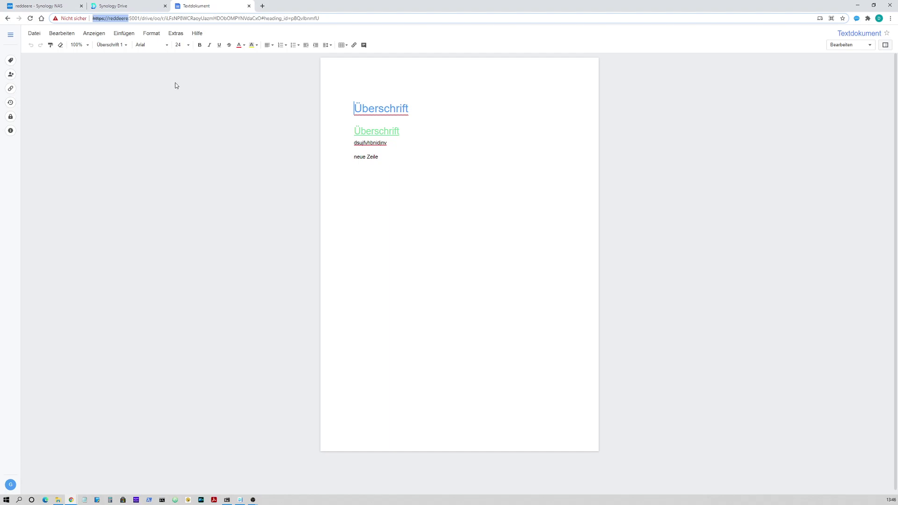
# Switch back to File Explorer and release the pinned local copy of Textdokument.odoc with Lokale Kopie lösen
pyautogui.click(58, 500)
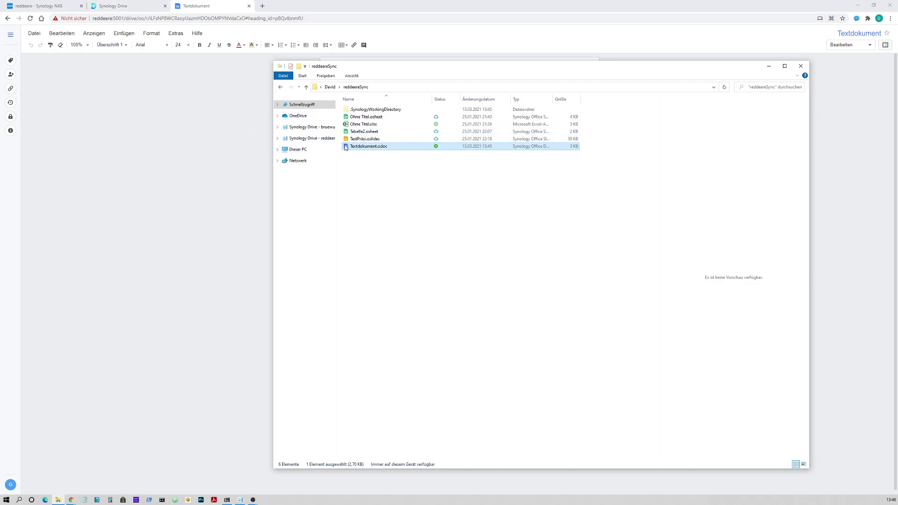
pyautogui.rightClick(376, 149)
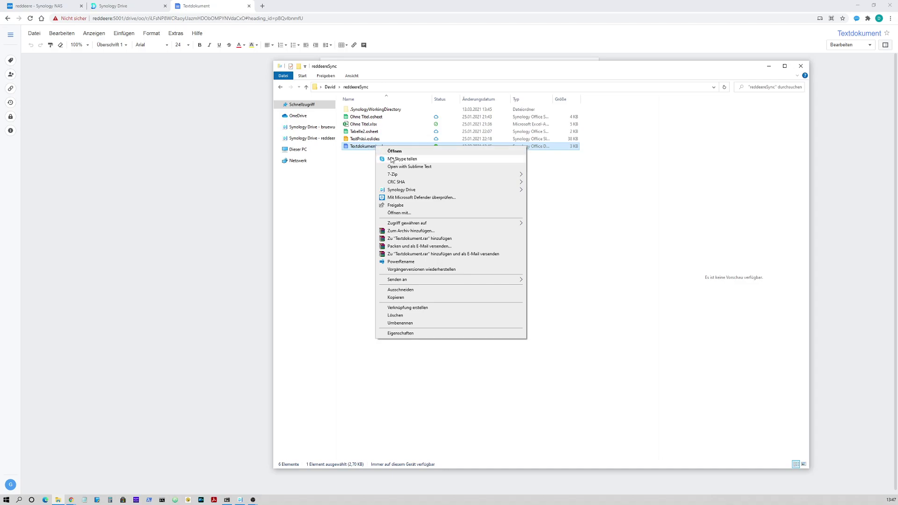
pyautogui.click(401, 196)
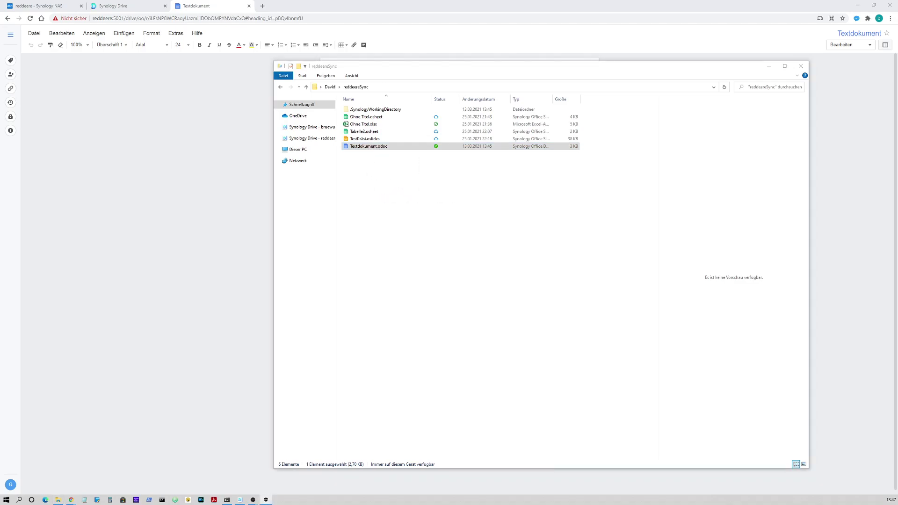
pyautogui.click(421, 148)
pyautogui.rightClick(401, 145)
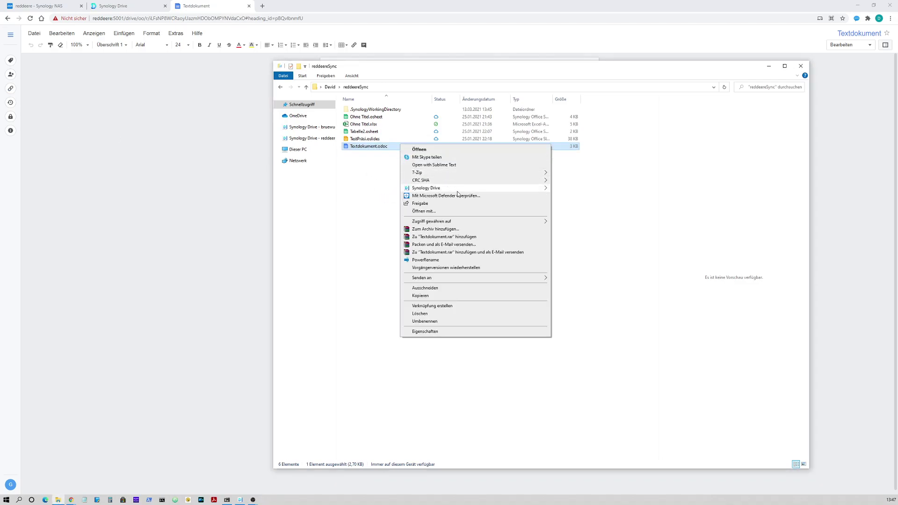
pyautogui.moveTo(491, 188)
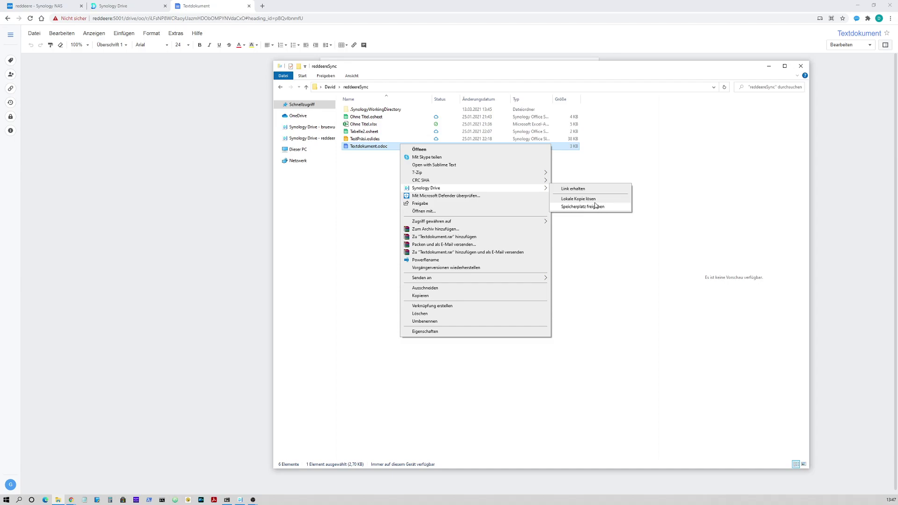
pyautogui.click(565, 200)
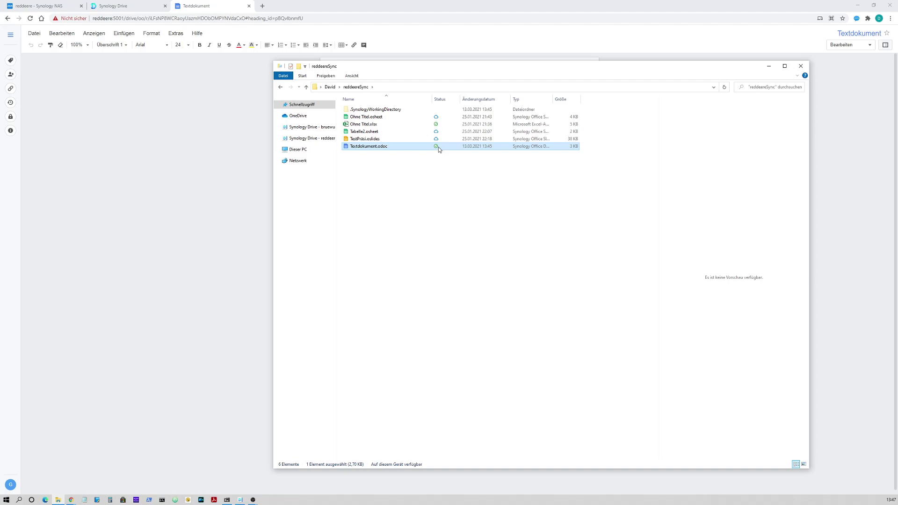
pyautogui.moveTo(439, 147)
# Switch to Synology Drive Client and review the Synchronisationsmodus settings of the Eigene Dateien\Sync task on reddeere, leaving them without applying changes
pyautogui.click(240, 500)
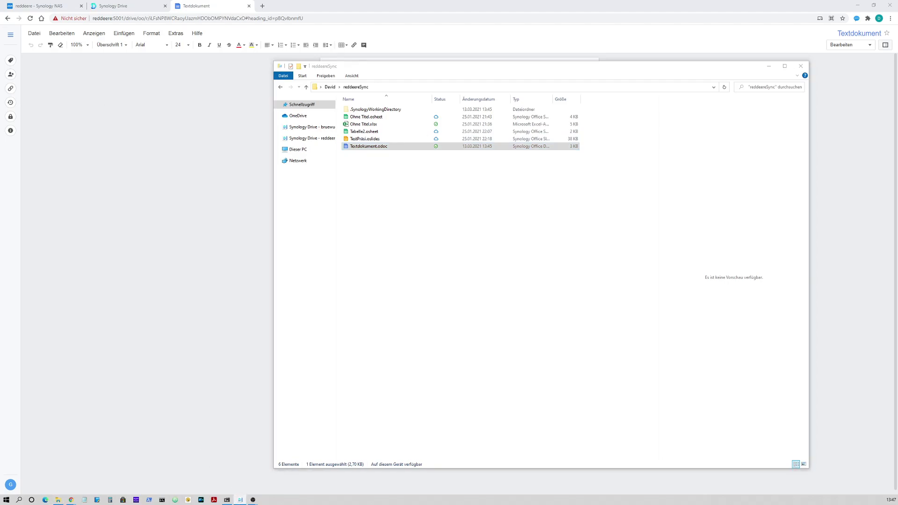
pyautogui.moveTo(199, 146); pyautogui.dragTo(417, 72)
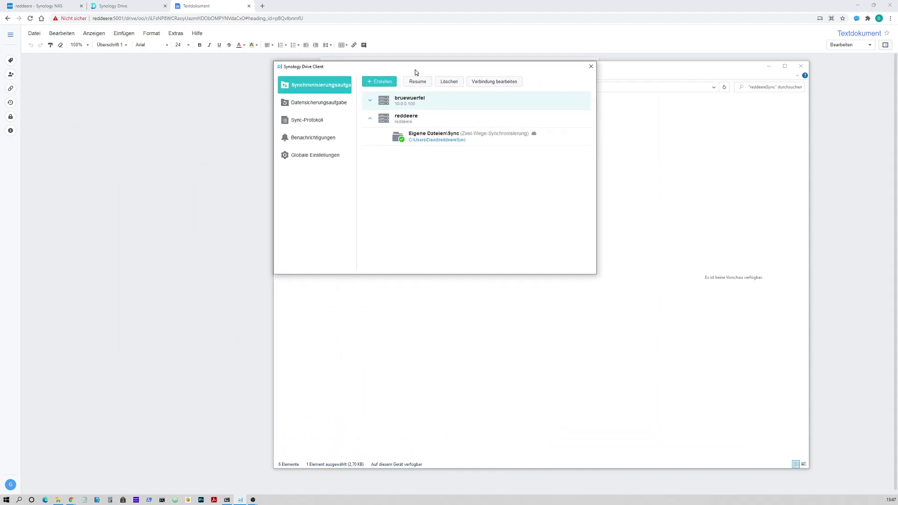
pyautogui.click(382, 141)
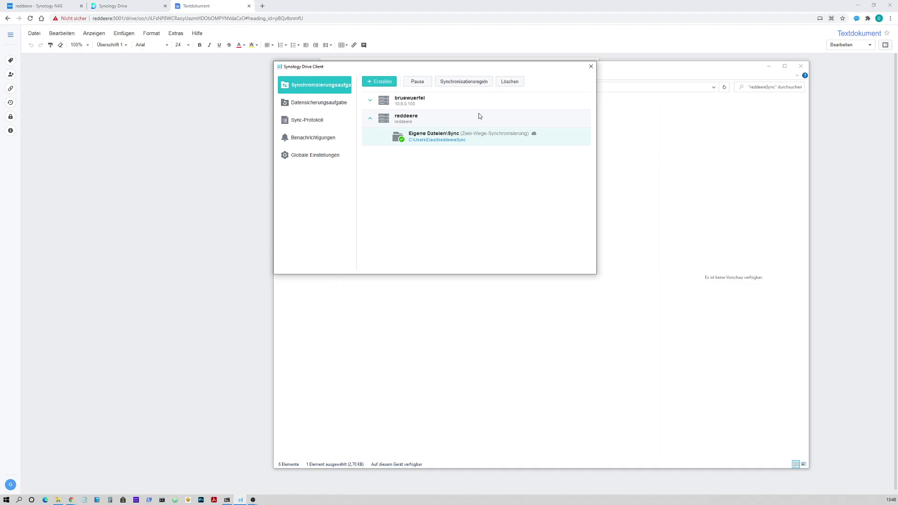
pyautogui.click(477, 84)
pyautogui.click(447, 179)
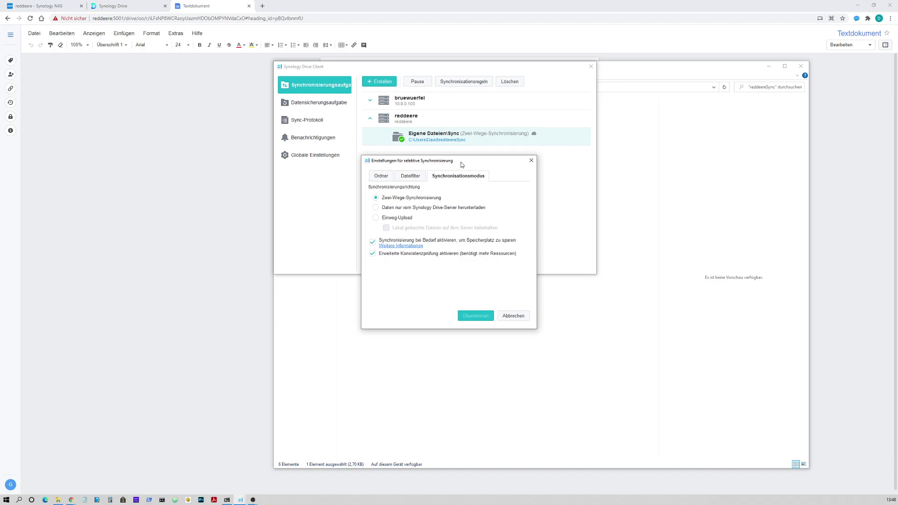
pyautogui.moveTo(466, 163); pyautogui.dragTo(469, 160)
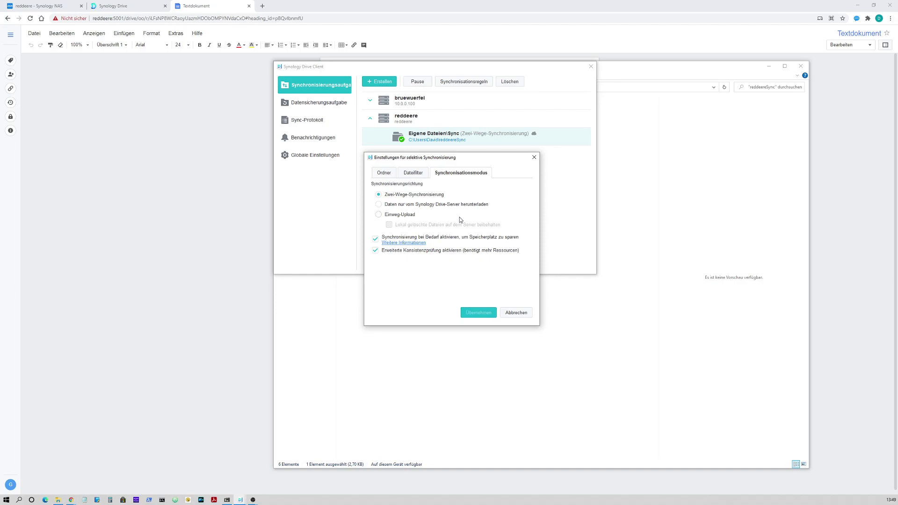
pyautogui.click(534, 157)
# Show the client's backup task status, and open the test folder inside Backup/OMEN in Synology Drive in the browser
pyautogui.click(325, 102)
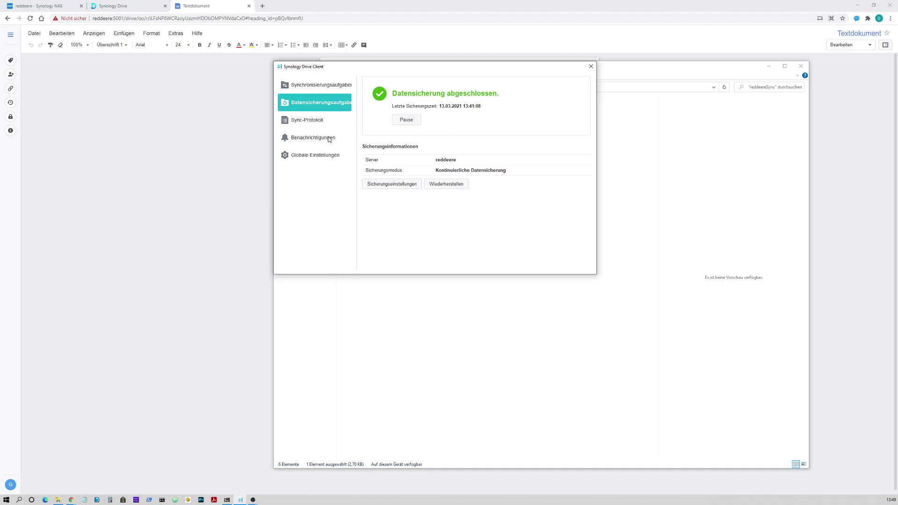
pyautogui.click(132, 6)
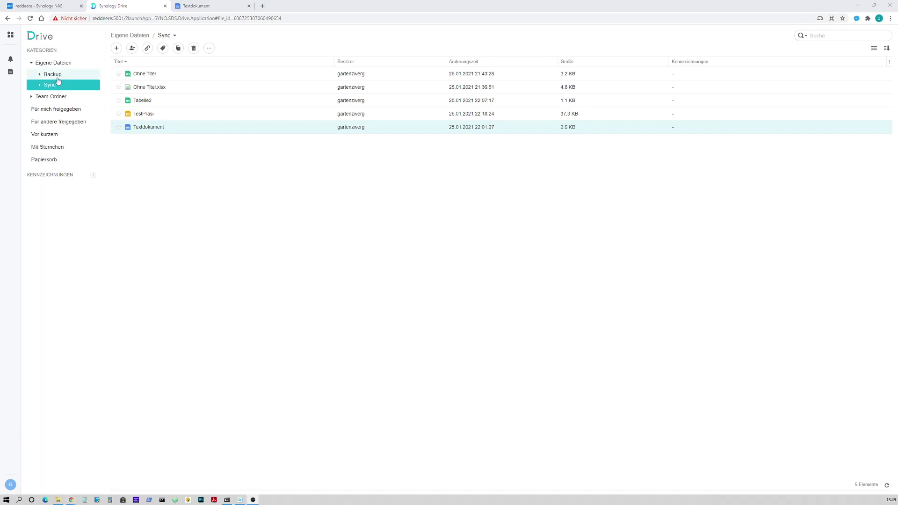
pyautogui.click(41, 75)
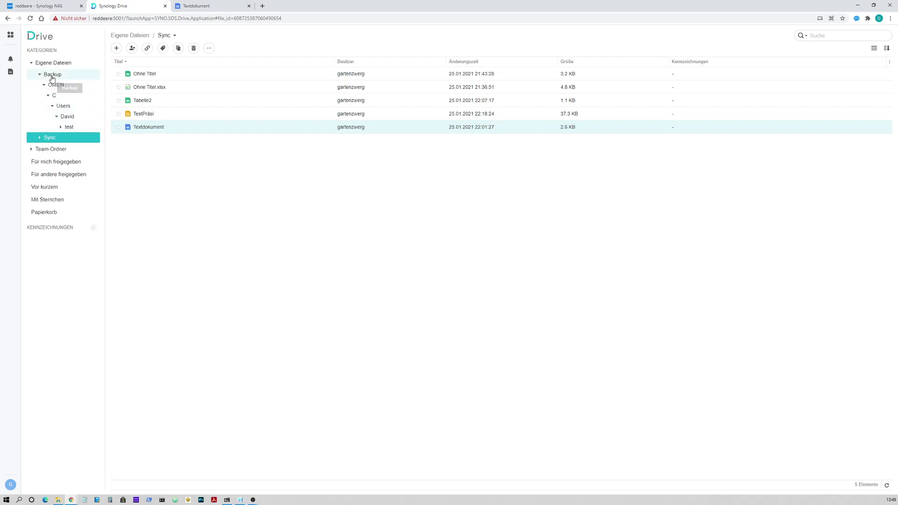
pyautogui.click(68, 128)
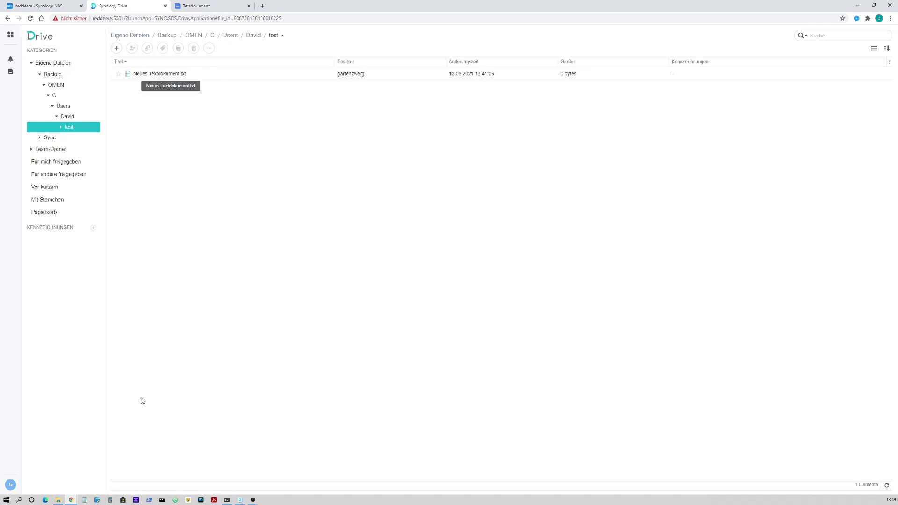
# Switch to File Explorer and create the text document Neues Textdokument (2).txt in the local test folder of the user profile
pyautogui.click(58, 501)
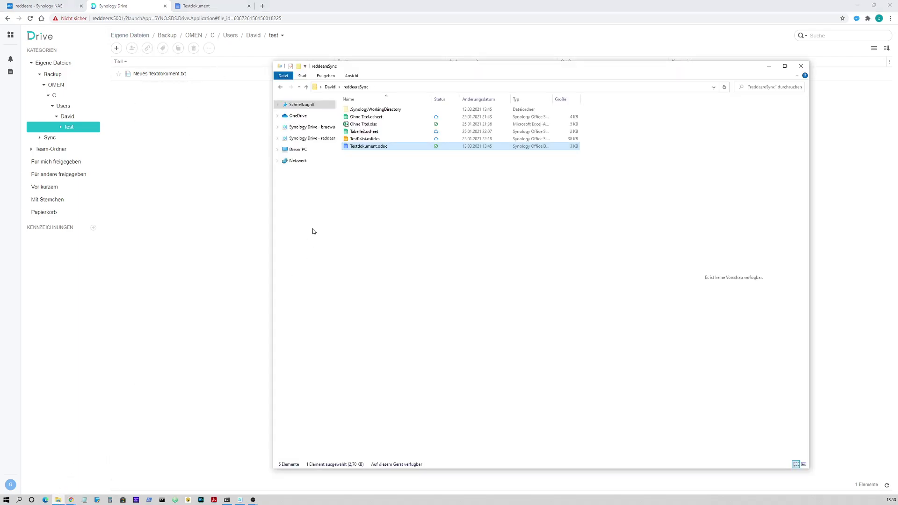
pyautogui.click(329, 87)
pyautogui.doubleClick(418, 202)
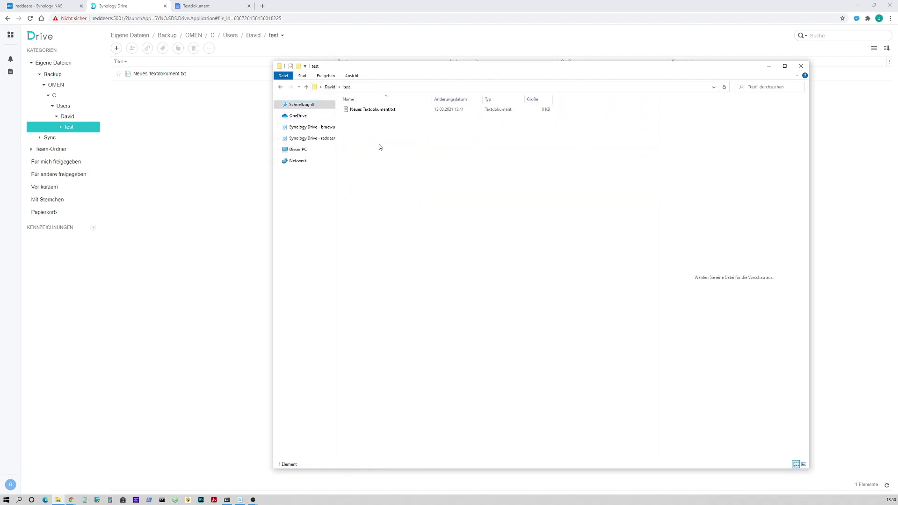
pyautogui.rightClick(378, 138)
pyautogui.moveTo(431, 230)
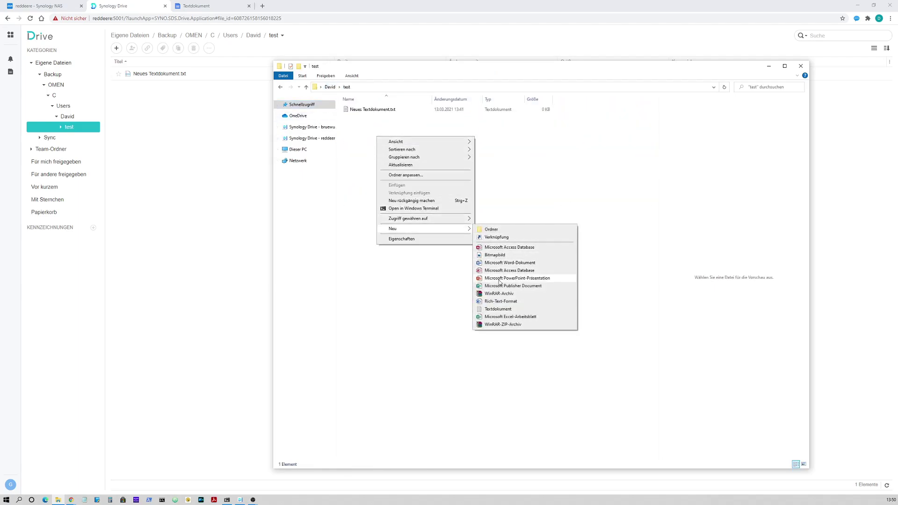
pyautogui.click(497, 309)
pyautogui.click(420, 175)
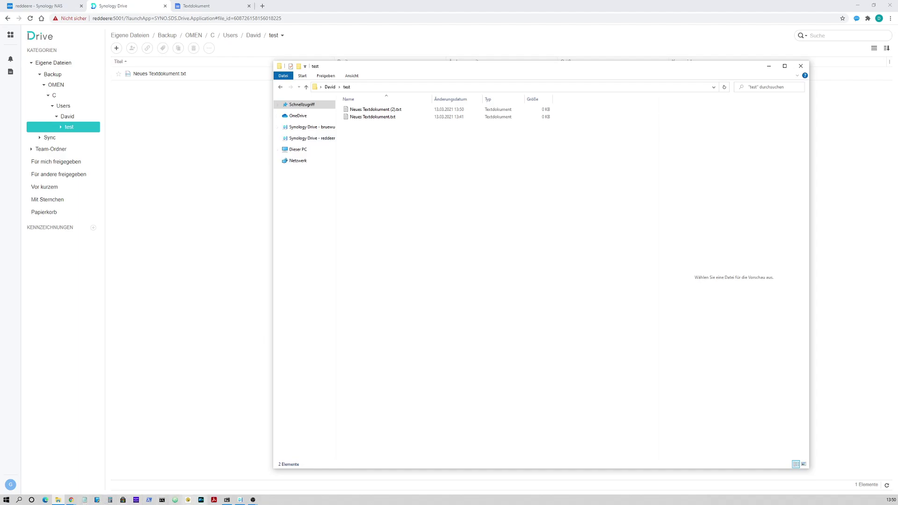
# Review the backup source, backup mode including Geplante Datensicherung, and connection settings in Synology Drive Client, closing it without applying changes
pyautogui.click(241, 500)
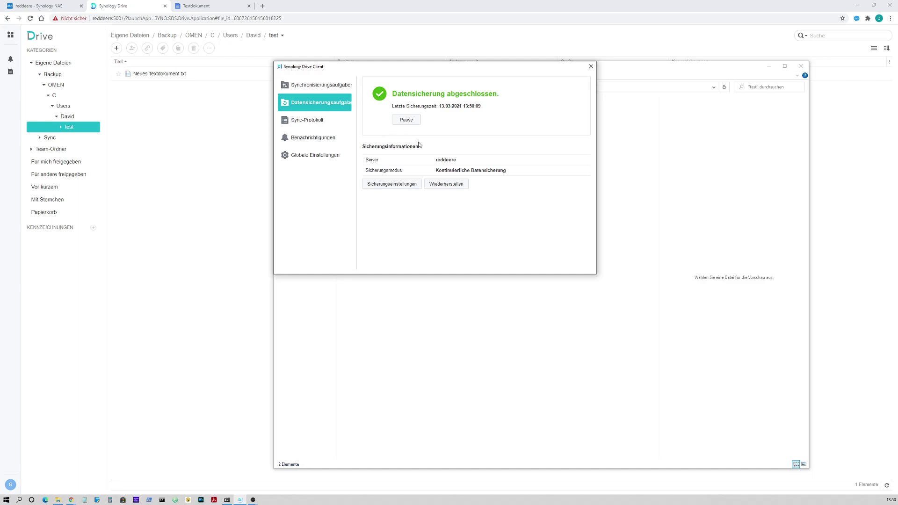
pyautogui.click(417, 184)
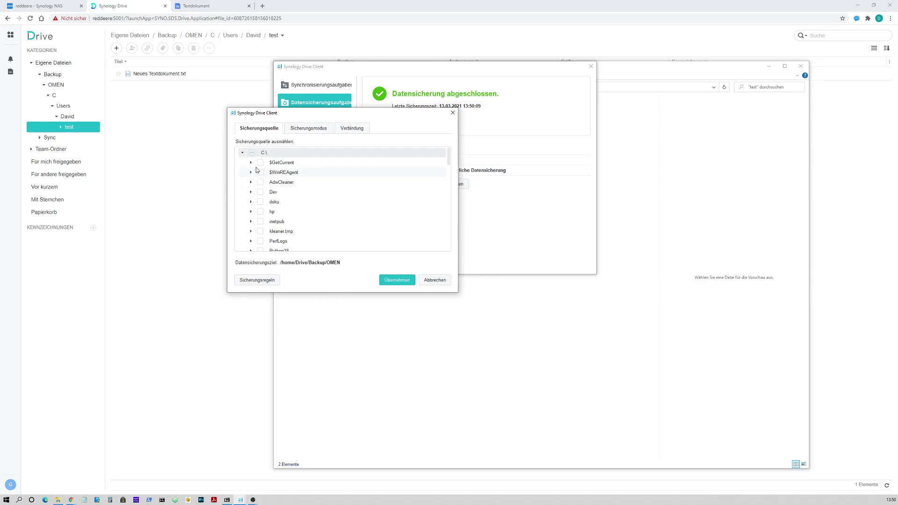
pyautogui.scroll(-5, 281, 172)
pyautogui.scroll(-10, 281, 171)
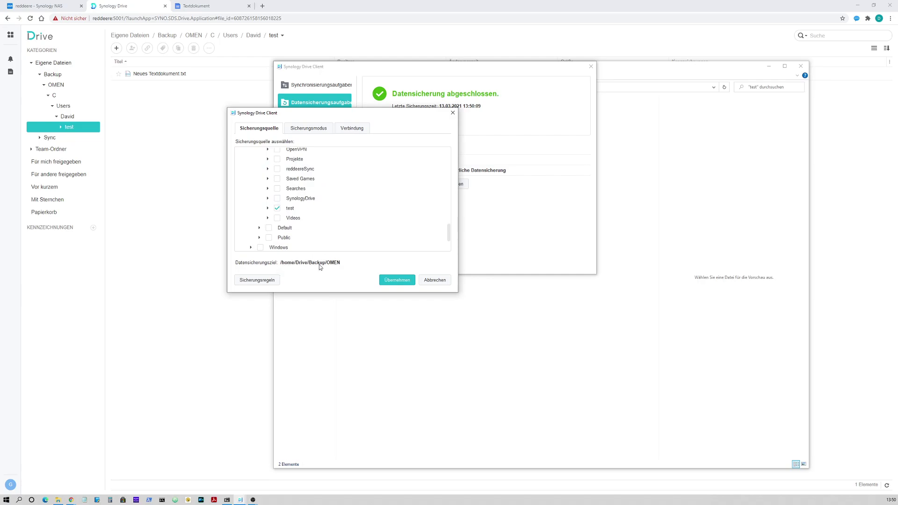
pyautogui.click(318, 127)
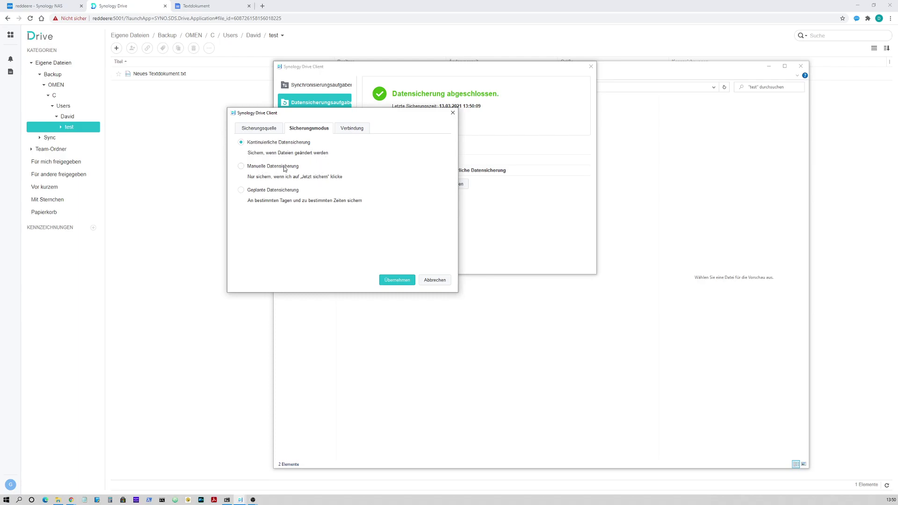
pyautogui.click(241, 191)
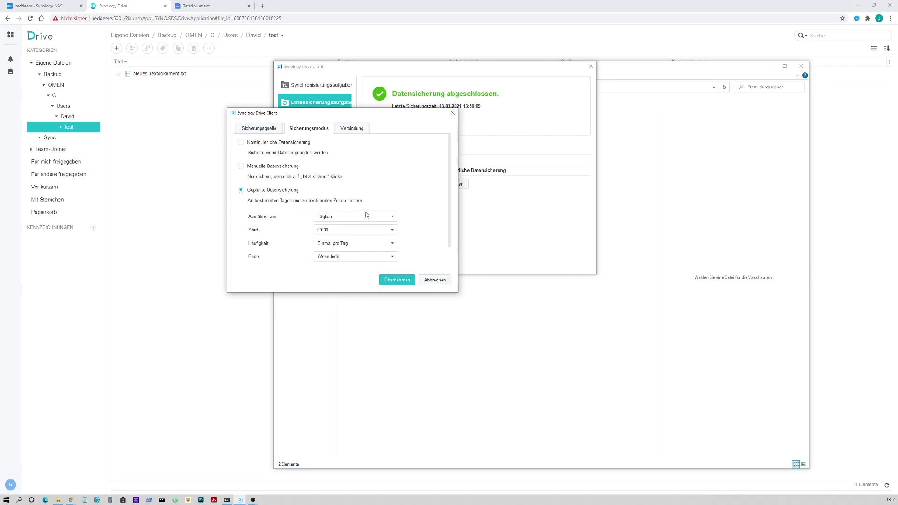
pyautogui.click(363, 132)
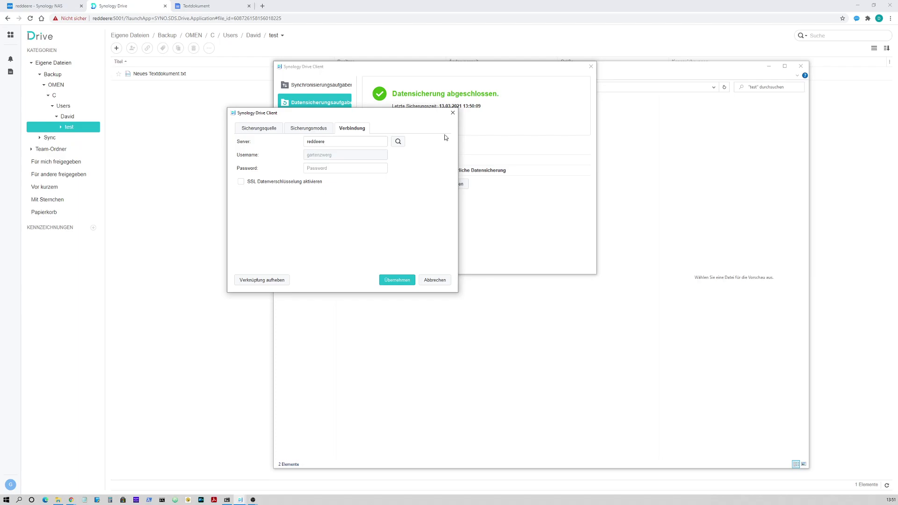
pyautogui.click(453, 113)
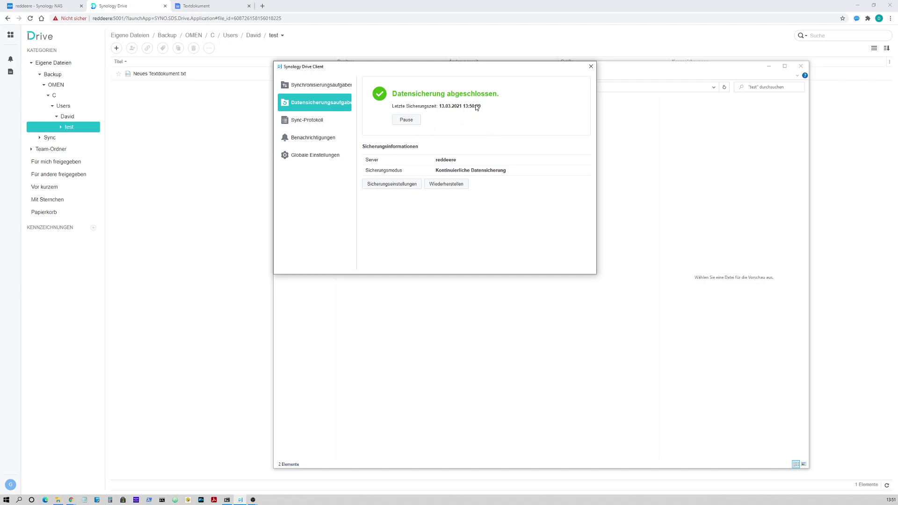
pyautogui.click(591, 66)
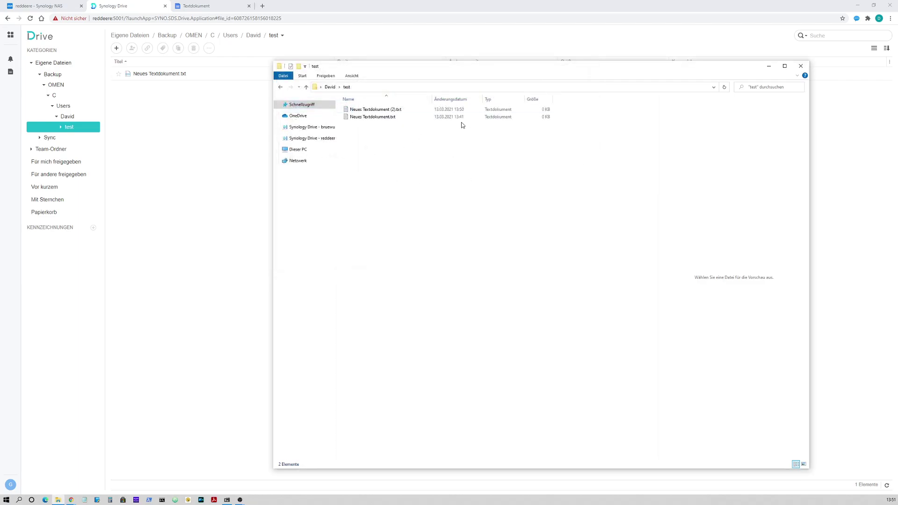
# Return to Synology Drive in the browser, reload the backed-up test folder and select Neues Textdokument.txt
pyautogui.click(171, 143)
pyautogui.click(77, 117)
pyautogui.click(71, 126)
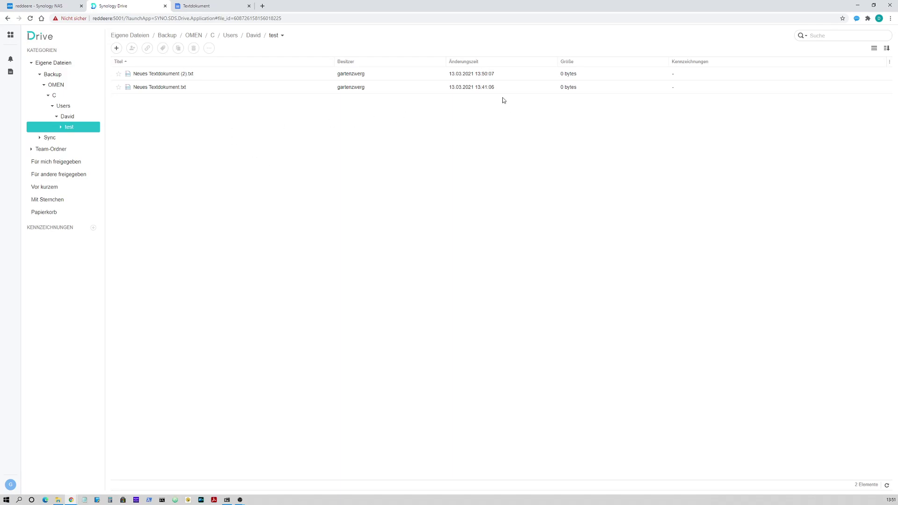
pyautogui.click(184, 87)
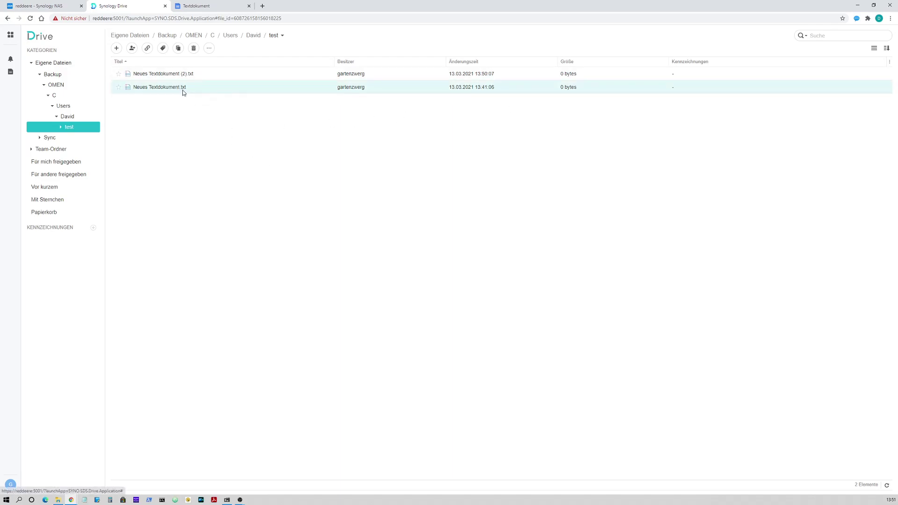
# Open the local Neues Textdokument.txt from the test folder in File Explorer, add the text "bfghfhg" and save it
pyautogui.click(58, 500)
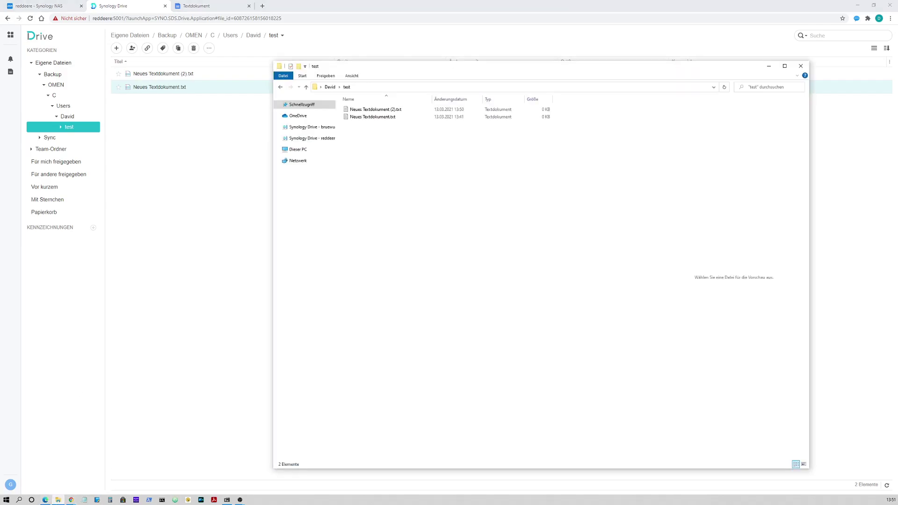
pyautogui.click(367, 117)
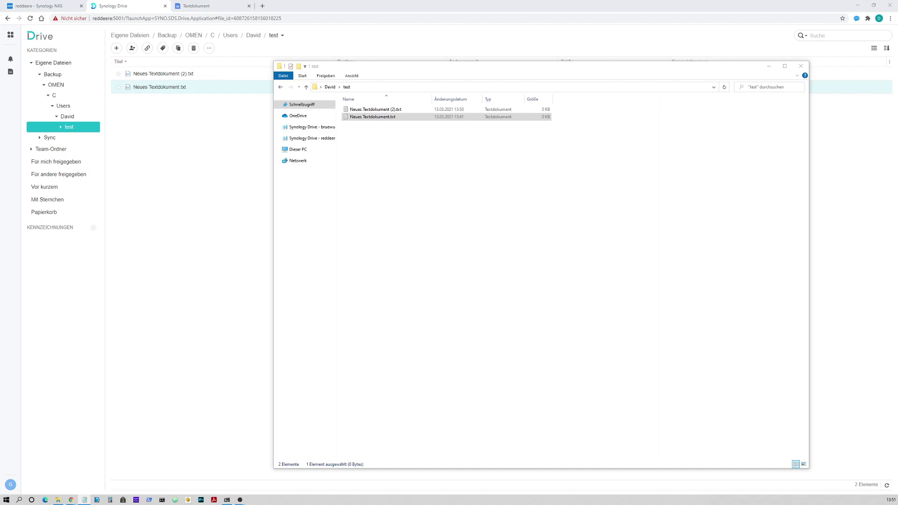
pyautogui.hotkey('alt', 'Tab')
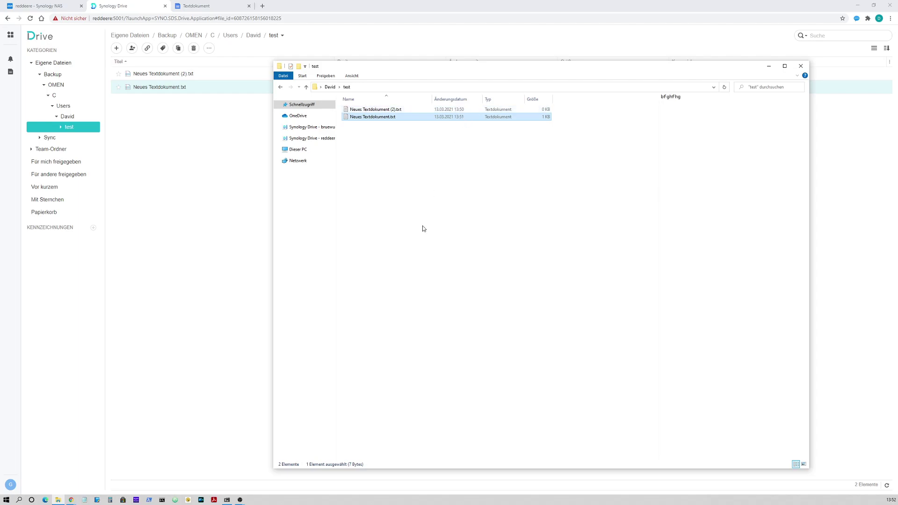
# Reload the backed-up test folder in Synology Drive in the browser, preview the content of Neues Textdokument.txt and close the preview
pyautogui.click(67, 116)
pyautogui.click(70, 127)
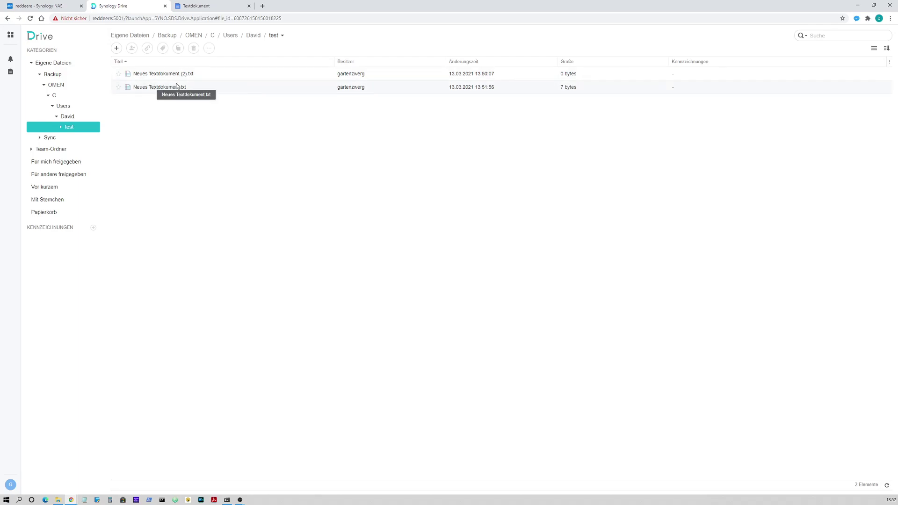
pyautogui.click(189, 89)
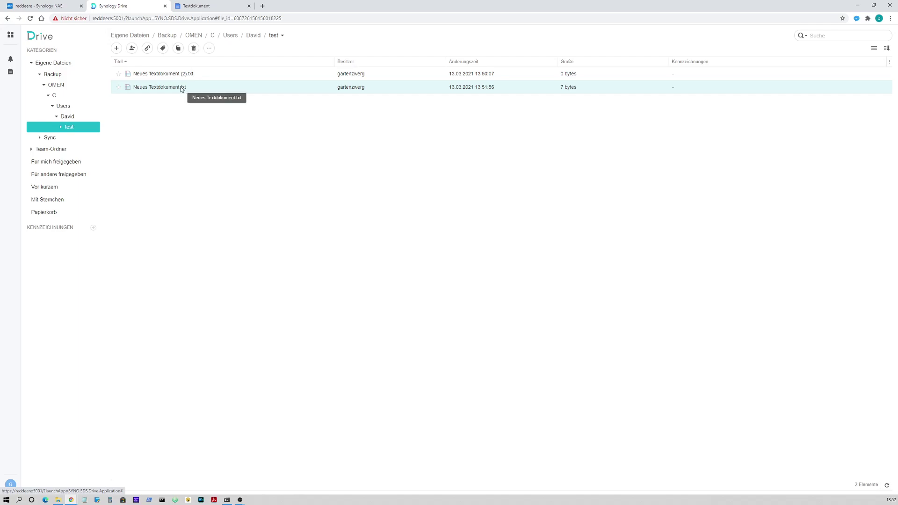
pyautogui.doubleClick(186, 87)
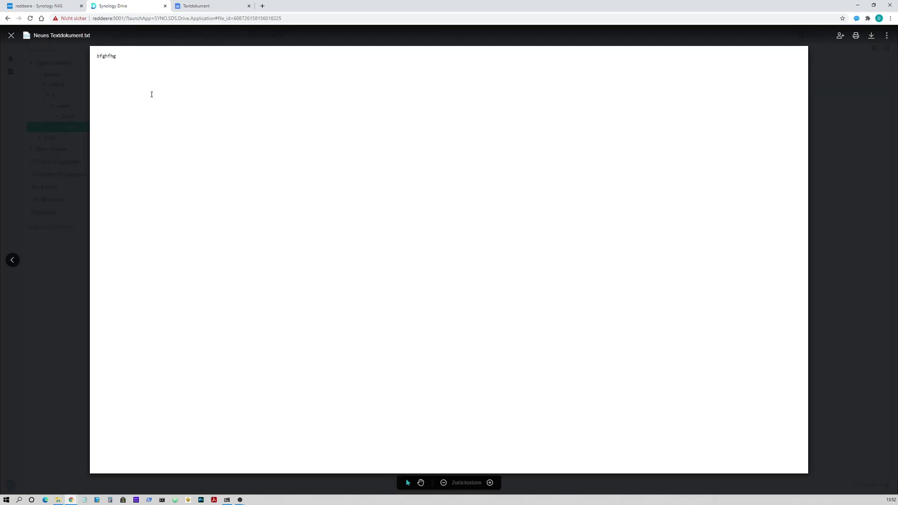
pyautogui.moveTo(152, 95); pyautogui.dragTo(88, 56)
pyautogui.click(11, 35)
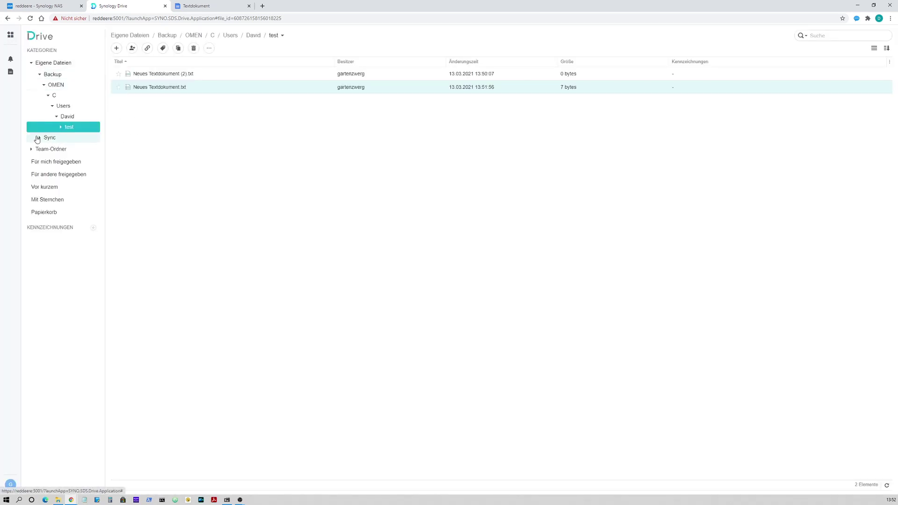
# View the files in the Sync folder and return to the backed-up test folder
pyautogui.click(53, 139)
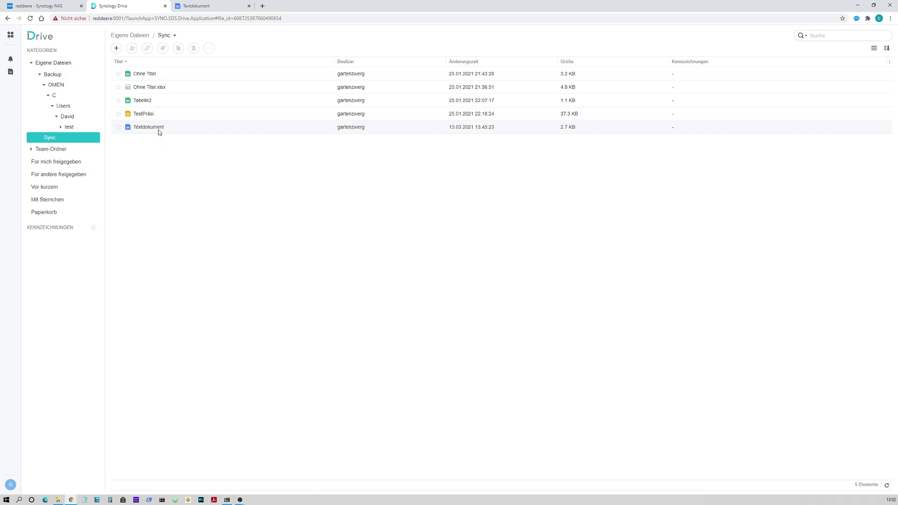
pyautogui.click(76, 127)
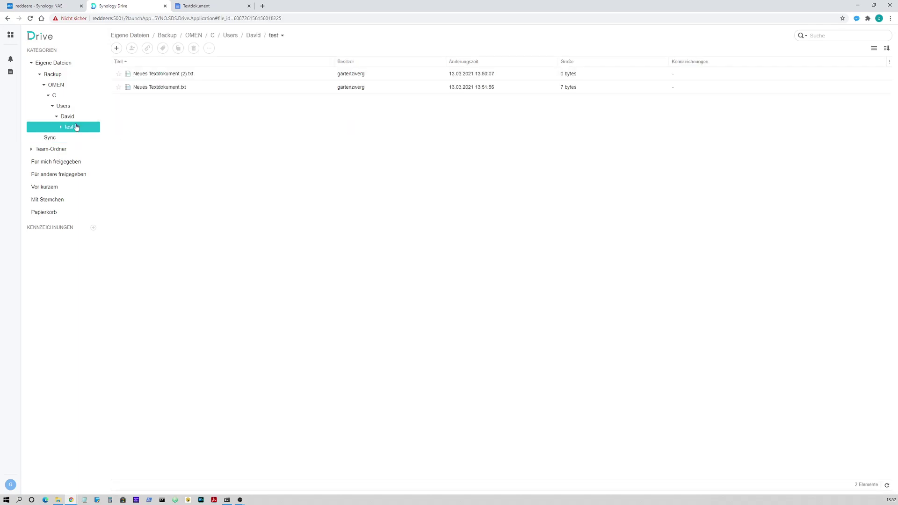